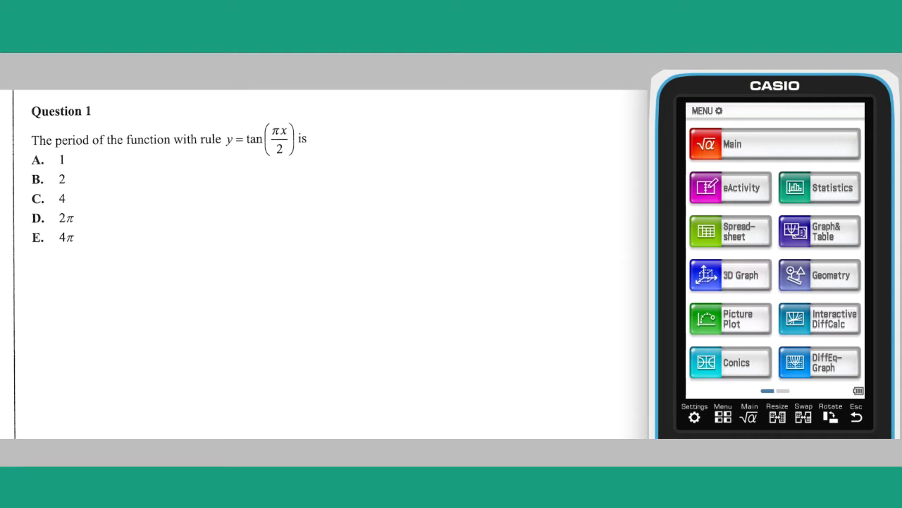
- Write the period working P = π/(π/2) = 2 beside Question 1, circle B, and go to Question 2
left_click_drag(122, 181, 122, 196)
left_click_drag(121, 181, 122, 187)
left_click_drag(136, 179, 143, 179)
mouse_move(136, 184)
left_mouse_down()
mouse_move(171, 166)
mouse_move(164, 177)
left_mouse_up()
left_click_drag(169, 168, 192, 180)
left_click_drag(164, 187, 169, 195)
mouse_move(159, 186)
left_mouse_down()
mouse_move(174, 186)
mouse_move(173, 197)
left_mouse_up()
left_click_drag(164, 202, 172, 212)
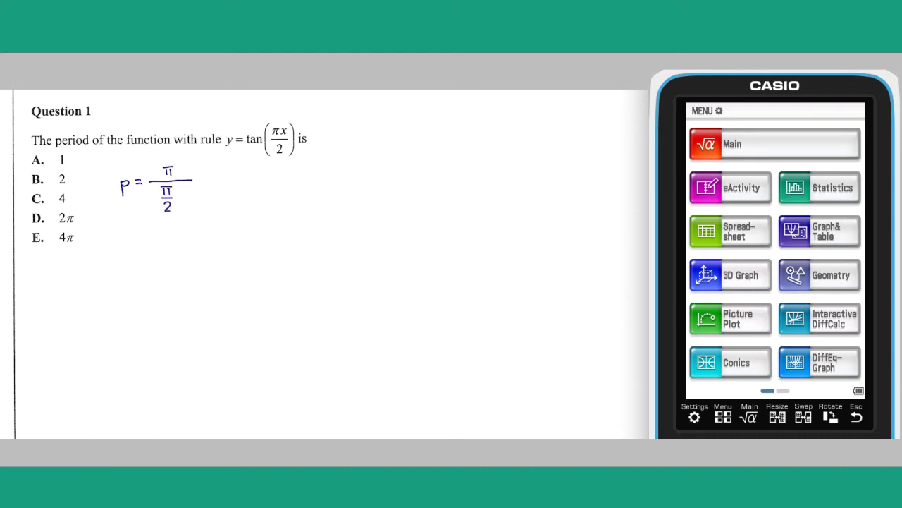
left_click_drag(200, 177, 209, 177)
left_click_drag(200, 182, 227, 188)
mouse_move(44, 171)
left_mouse_down()
mouse_move(28, 173)
mouse_move(46, 173)
left_mouse_up()
key("Page_Down")
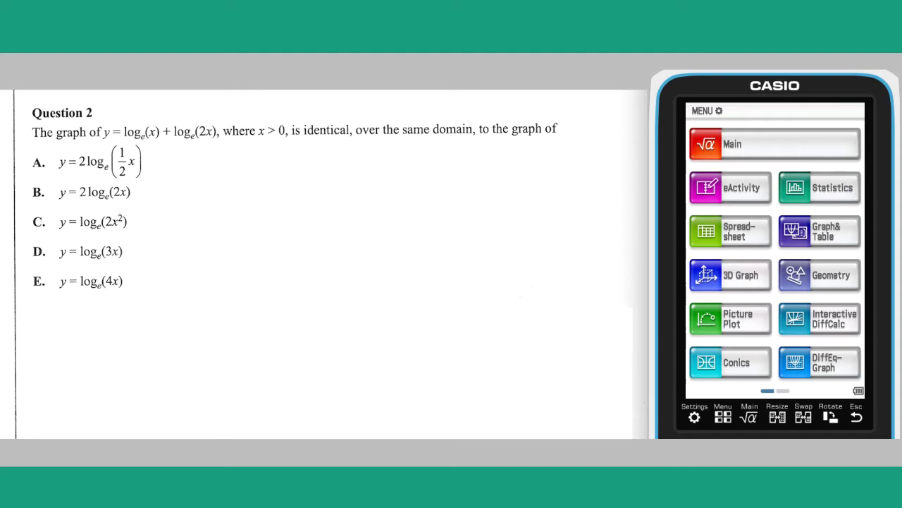
- Write y = logₑ(x × 2x) beside Question 2's options and circle answer C
left_click_drag(197, 174, 201, 190)
left_click_drag(213, 176, 223, 175)
left_click_drag(213, 181, 246, 174)
left_click_drag(259, 173, 251, 191)
left_click_drag(262, 181, 270, 185)
mouse_move(281, 159)
left_mouse_down()
mouse_move(277, 178)
mouse_move(297, 174)
left_mouse_up()
left_click_drag(302, 164, 309, 172)
mouse_move(309, 164)
left_mouse_down()
mouse_move(303, 174)
mouse_move(330, 172)
left_mouse_up()
left_click_drag(332, 167, 345, 176)
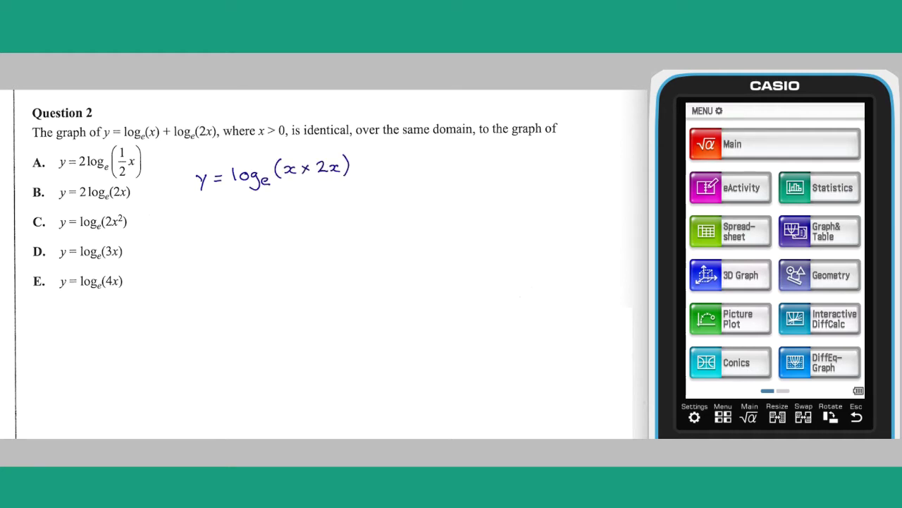
mouse_move(40, 209)
left_mouse_down()
mouse_move(28, 222)
mouse_move(50, 218)
mouse_move(41, 209)
left_mouse_up()
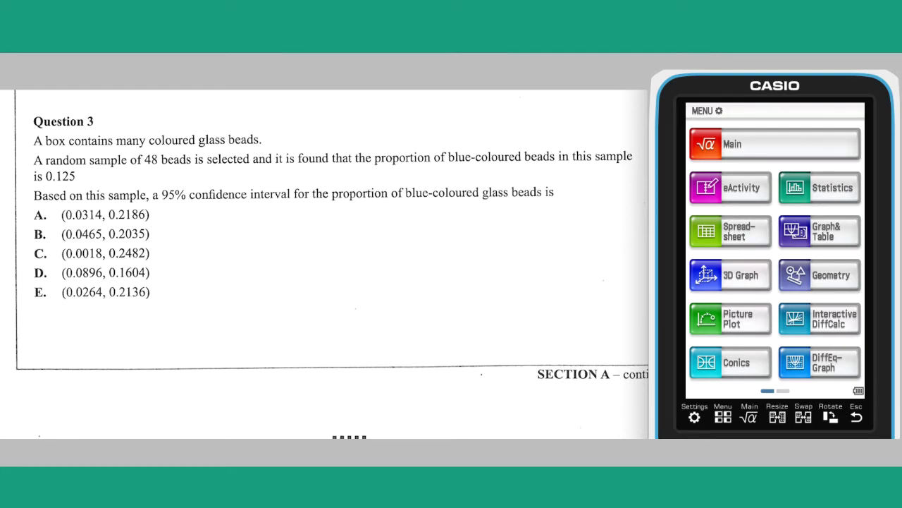
- In Statistics, choose One-Prop Z Int under Calc > Interval and advance to its input form
left_click(816, 184)
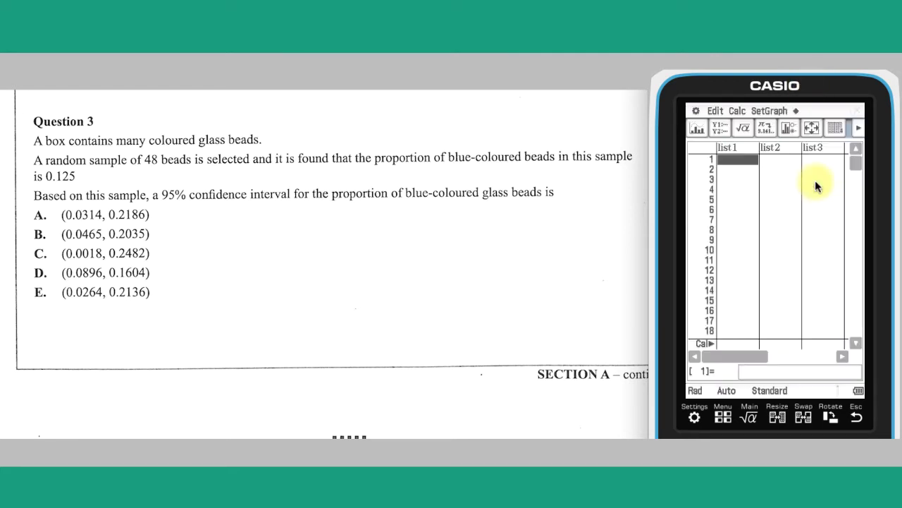
left_click(738, 111)
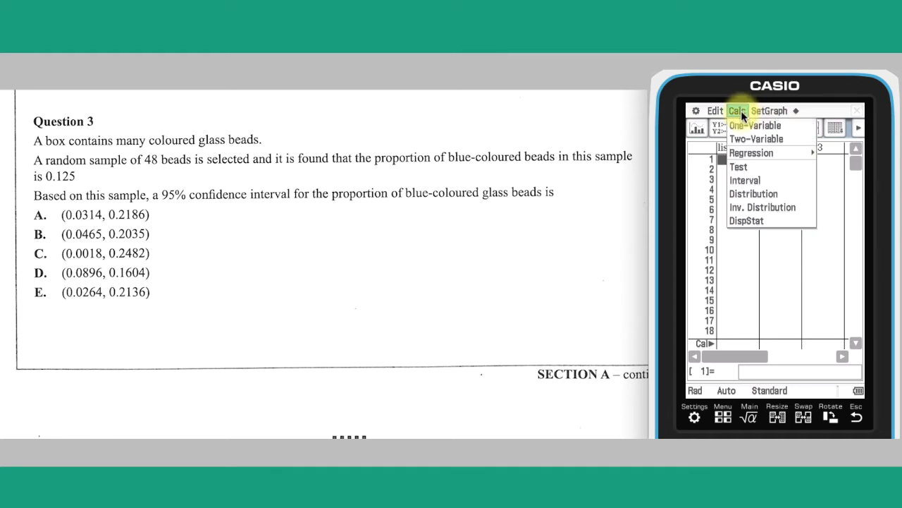
left_click(748, 180)
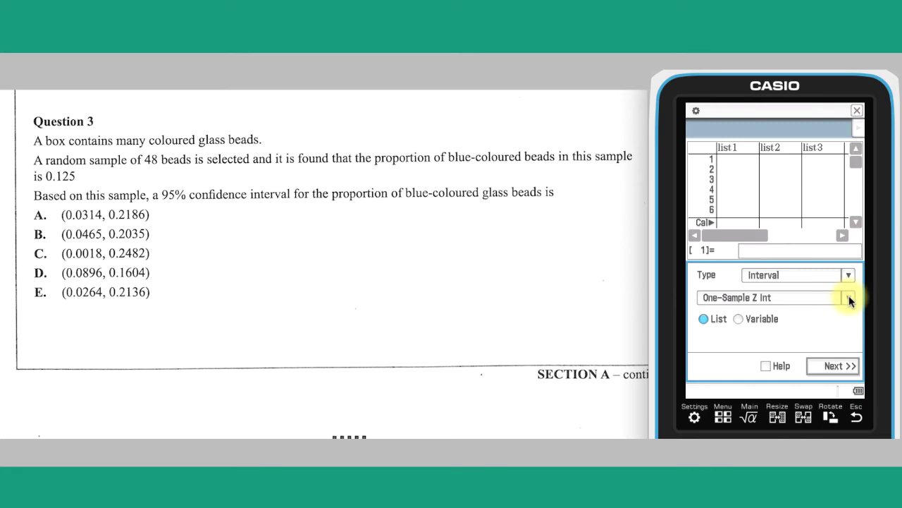
left_click(848, 297)
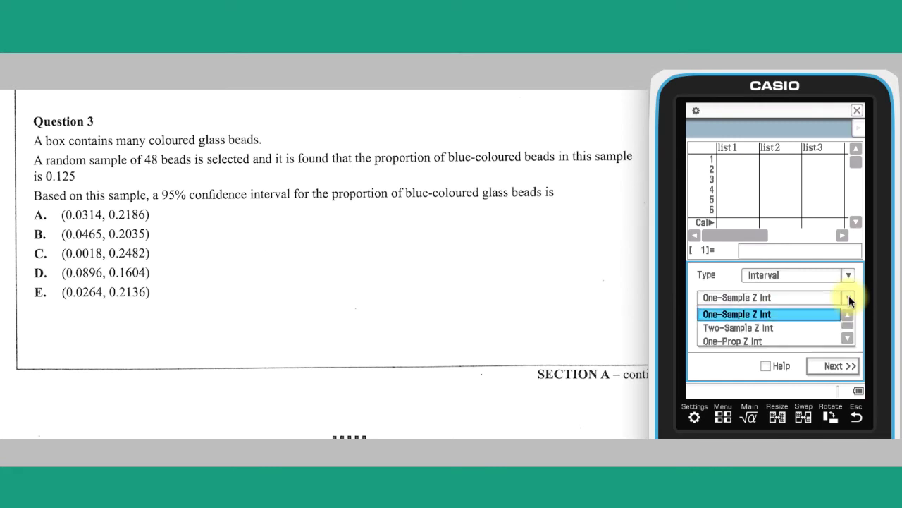
left_click(784, 339)
left_click(825, 361)
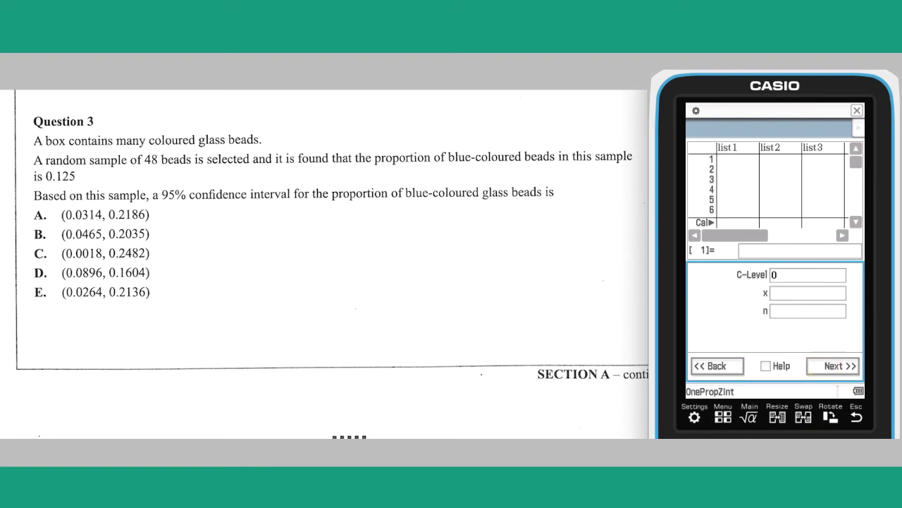
- Compute the 0.95 interval with x = 0.125×48, n = 48, giving (0.0314408, 0.2185592), and circle A
type("0.95")
left_click(774, 293)
type("0.125")
type("*48")
type("4")
type("8")
key("Return")
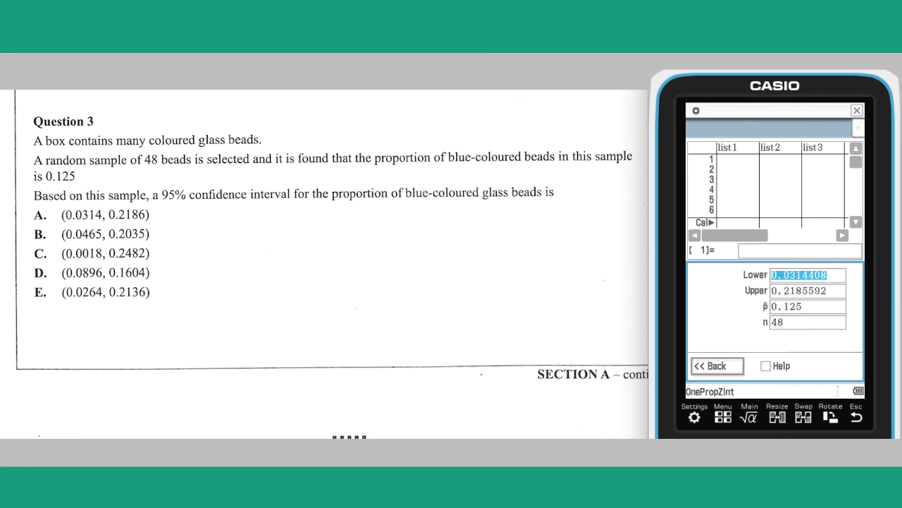
mouse_move(40, 208)
left_mouse_down()
mouse_move(39, 224)
mouse_move(44, 208)
left_mouse_up()
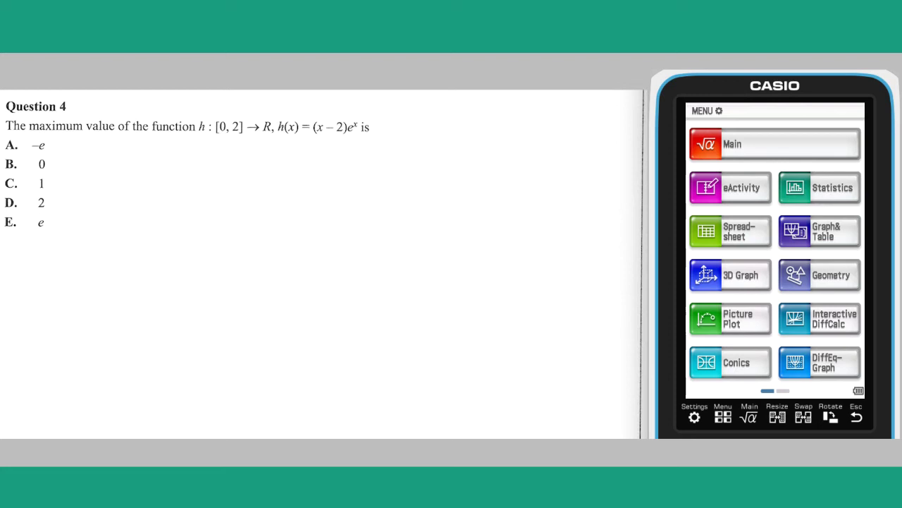
- In Main, start fMax from Interactive > Calculation and enter (x-2) followed by e raised to a power
left_click(739, 151)
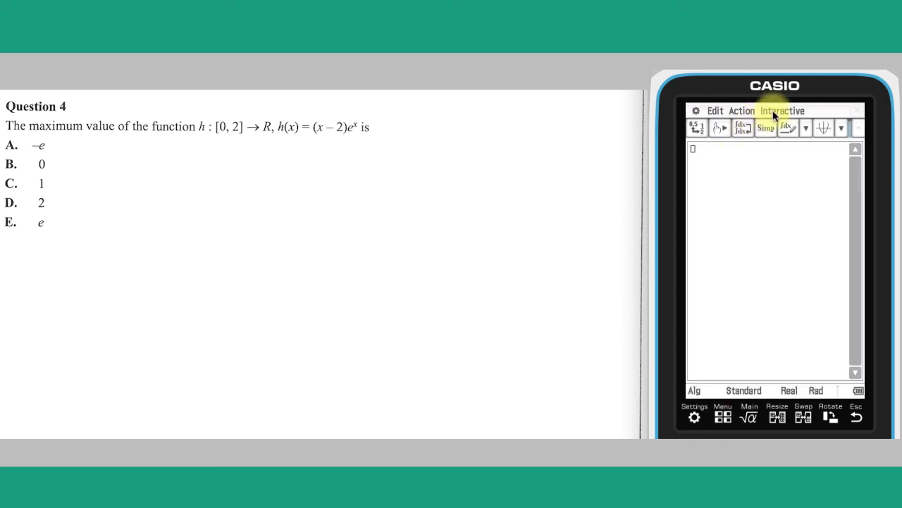
left_click(772, 110)
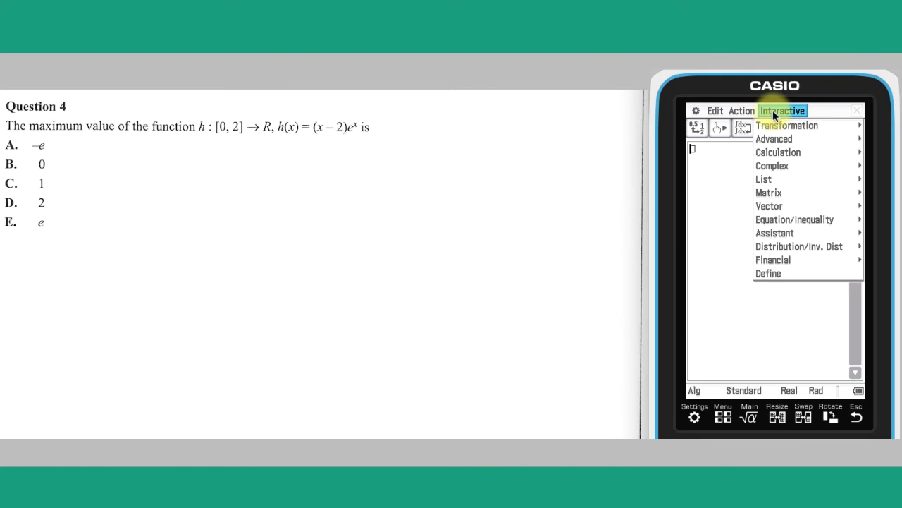
left_click(777, 153)
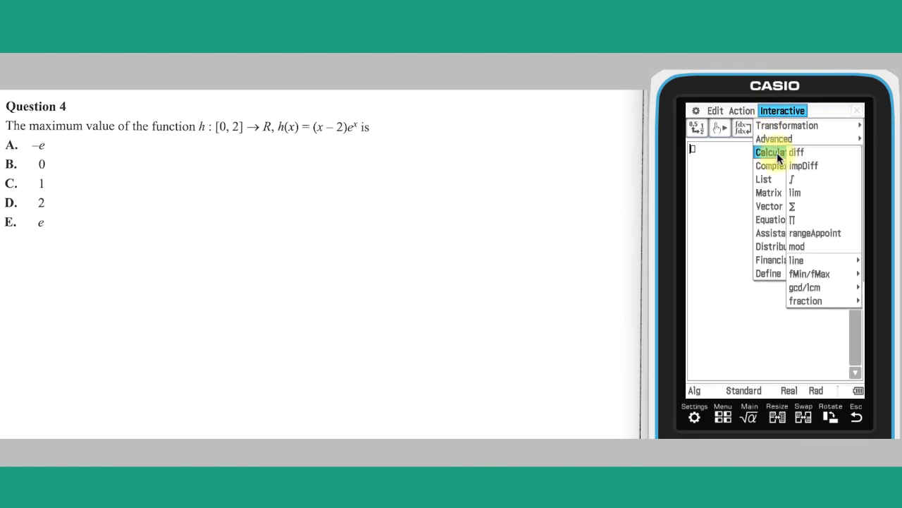
left_click(814, 273)
left_click(760, 288)
type("(x-2)")
left_click(767, 293)
- Complete (x−2)eˣ, set Start 0 and End 2 to get maximum 0 at x = 2, and circle B
type("x)")
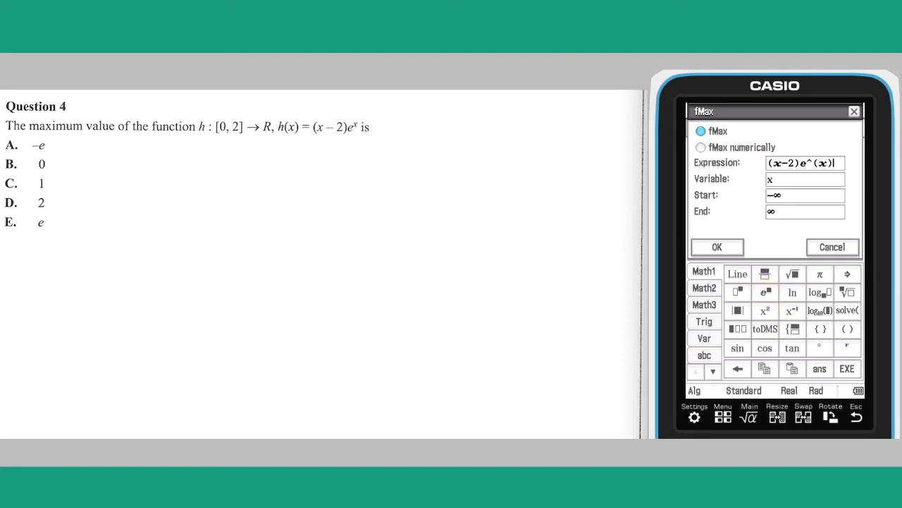
key("Down")
key("Down")
type("0")
key("Down")
type("2")
key("Return")
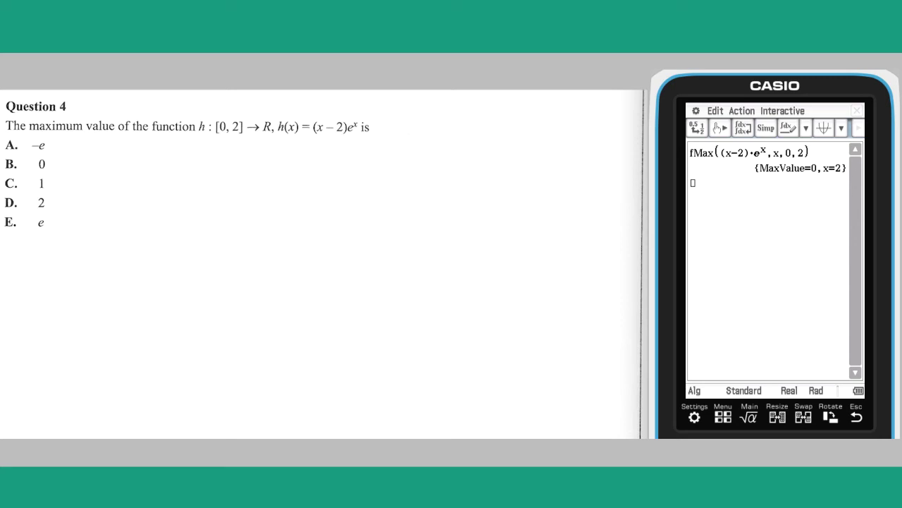
mouse_move(13, 153)
left_mouse_down()
mouse_move(19, 171)
mouse_move(15, 155)
left_mouse_up()
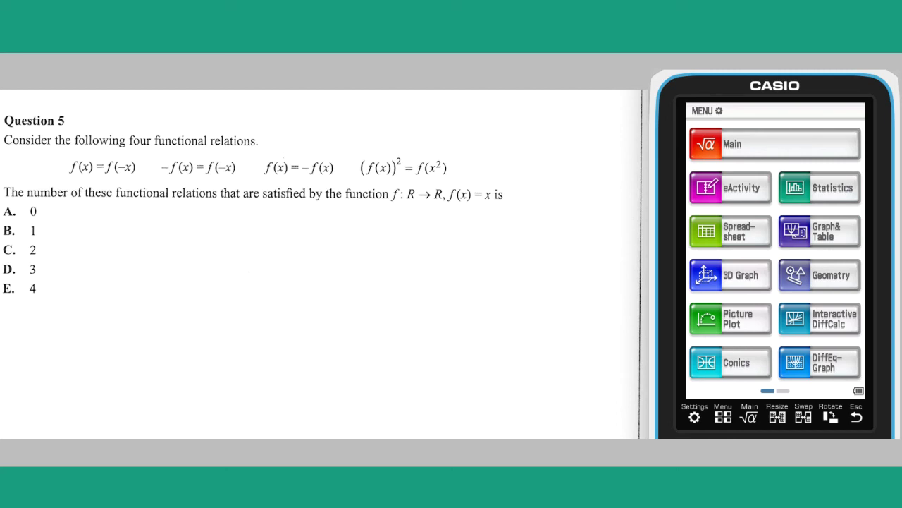
- Write x = −x and x = under the first and third relations, cross the third, and write x² = x² under the last
mouse_move(86, 177)
left_mouse_down()
mouse_move(93, 185)
mouse_move(136, 184)
mouse_move(140, 176)
mouse_move(223, 186)
mouse_move(247, 164)
left_mouse_up()
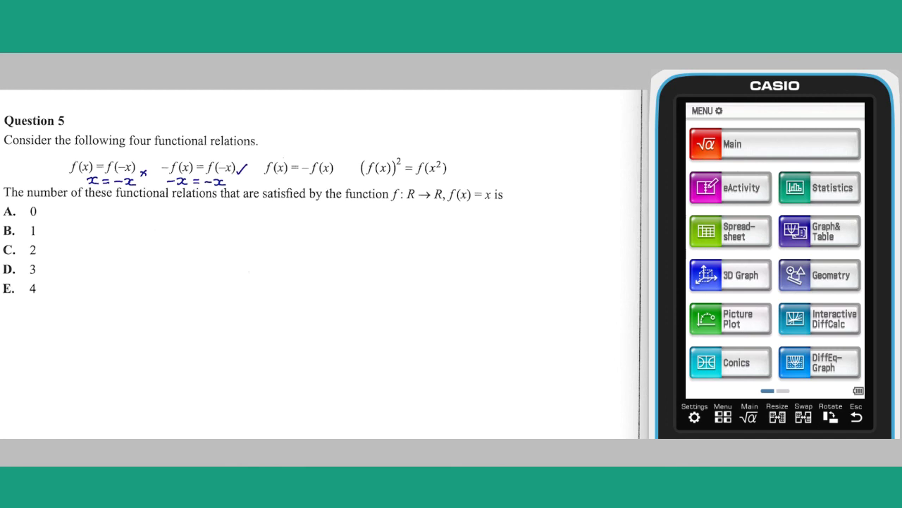
mouse_move(281, 179)
left_mouse_down()
mouse_move(274, 185)
mouse_move(286, 185)
left_mouse_up()
left_click_drag(292, 180, 299, 181)
left_click_drag(291, 184, 345, 175)
mouse_move(343, 170)
left_mouse_down()
mouse_move(337, 178)
mouse_move(388, 187)
left_mouse_up()
mouse_move(387, 179)
left_mouse_down()
mouse_move(381, 188)
mouse_move(399, 182)
left_mouse_up()
left_click_drag(405, 182, 428, 189)
mouse_move(436, 178)
left_mouse_down()
mouse_move(443, 184)
mouse_move(469, 164)
left_mouse_up()
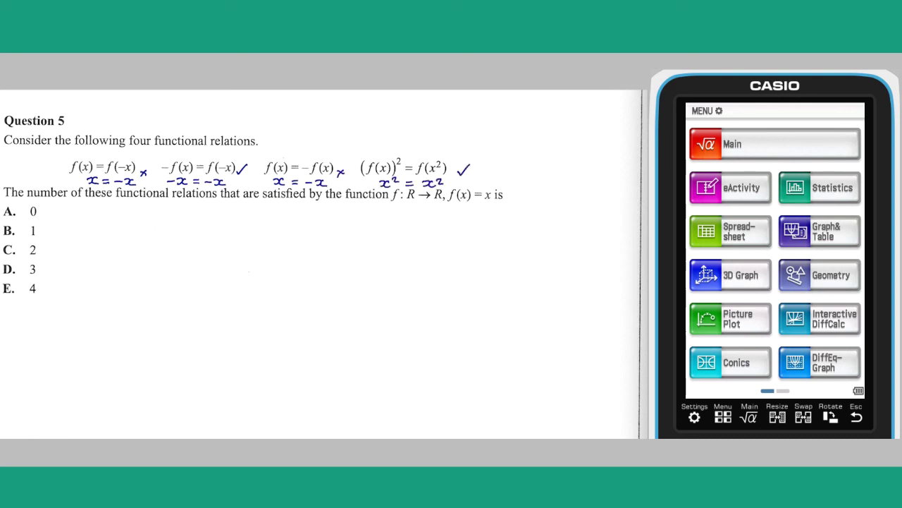